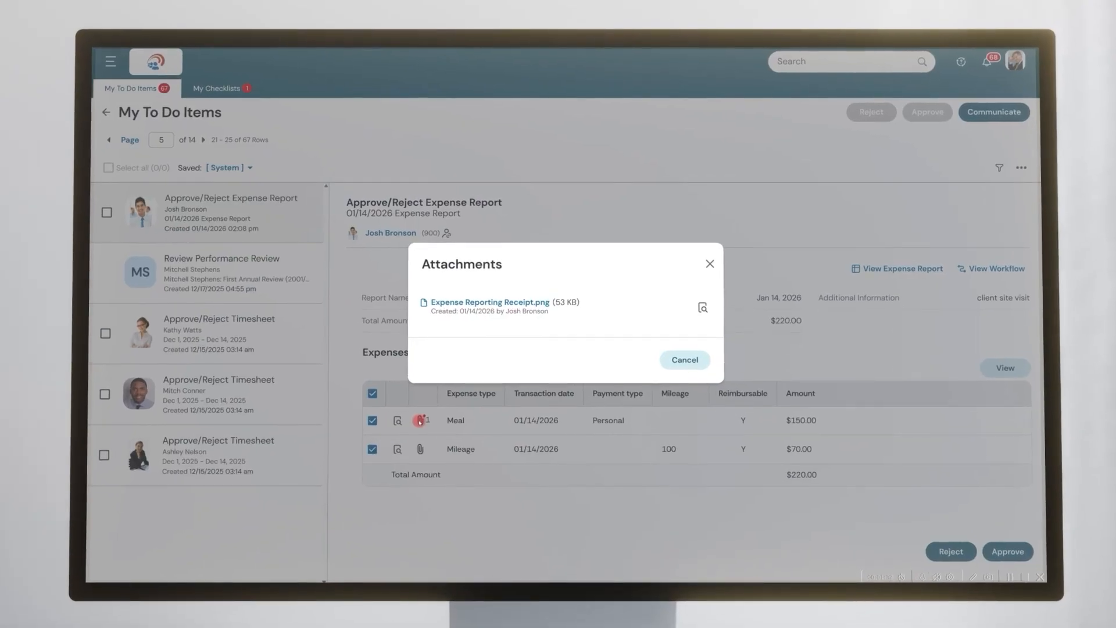
- Close the attachments list of the meal expense in the expense report approval item
click(671, 361)
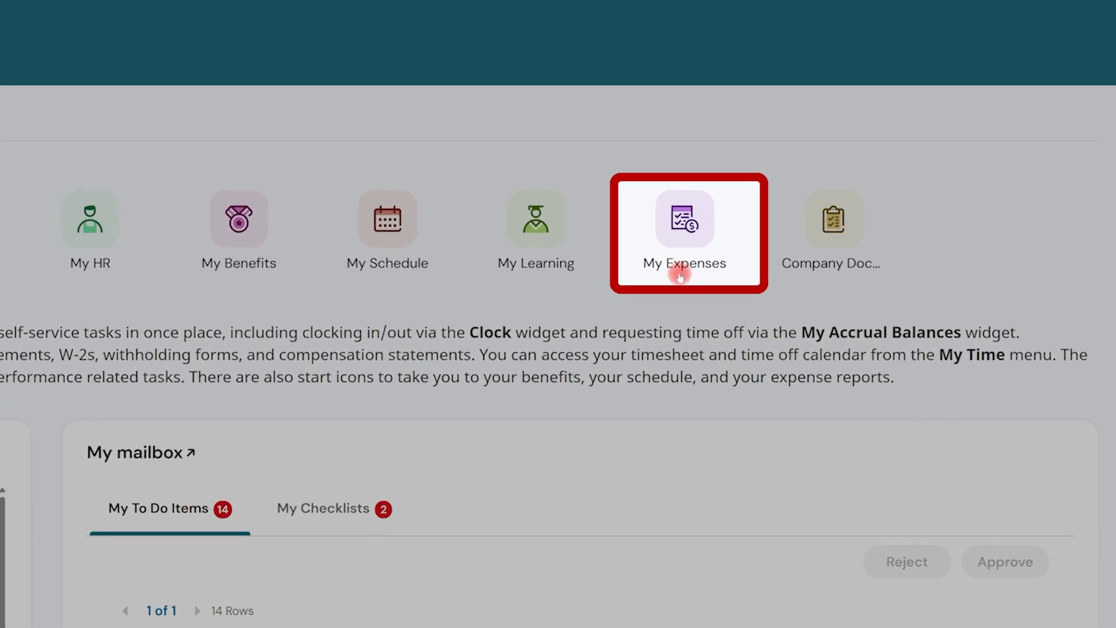
- Create a new expense report in My Expenses with the default report name and the description "client site visit"
click(680, 274)
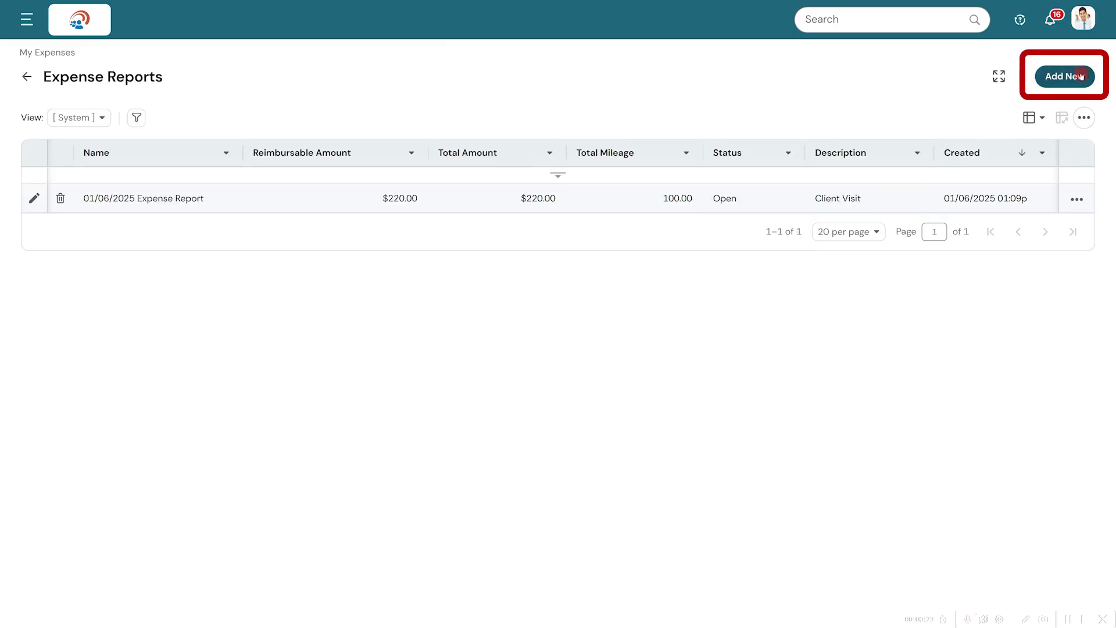
click(1080, 76)
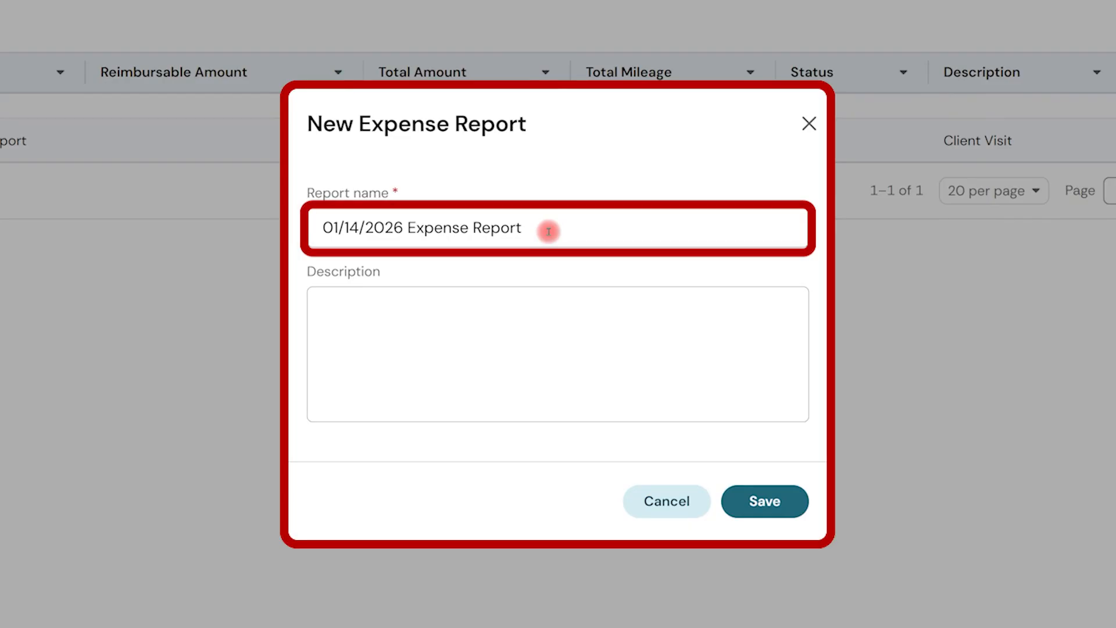
click(523, 304)
text(client site)
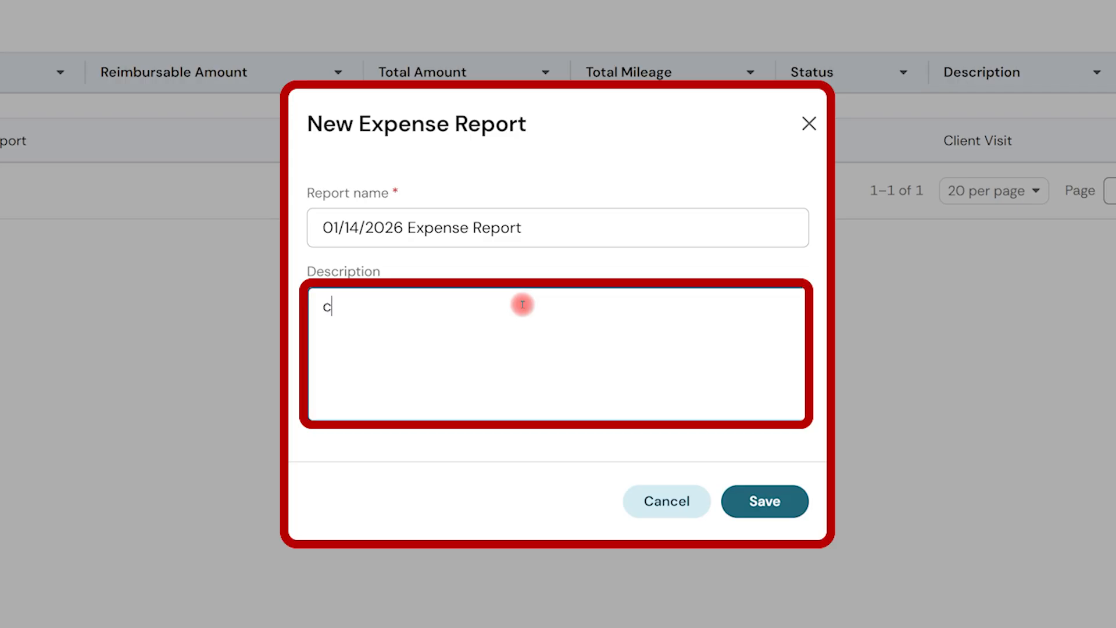
text( visit)
click(775, 515)
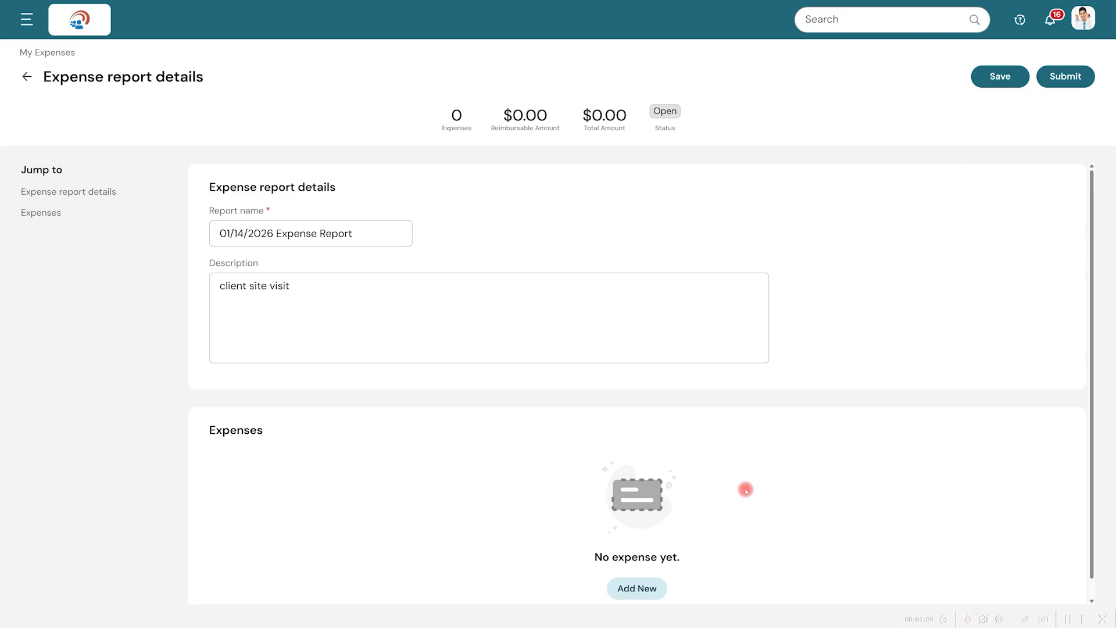
- Start a new Meal expense in the report with payment type Personal, amount 150 and transaction date 01/14/2026
click(648, 590)
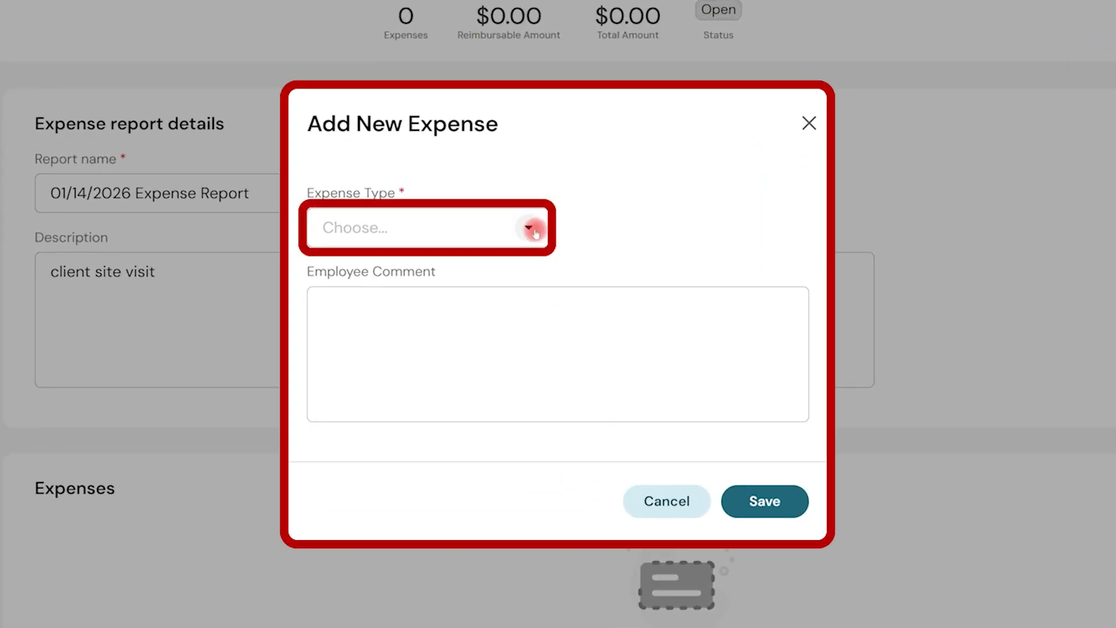
click(530, 228)
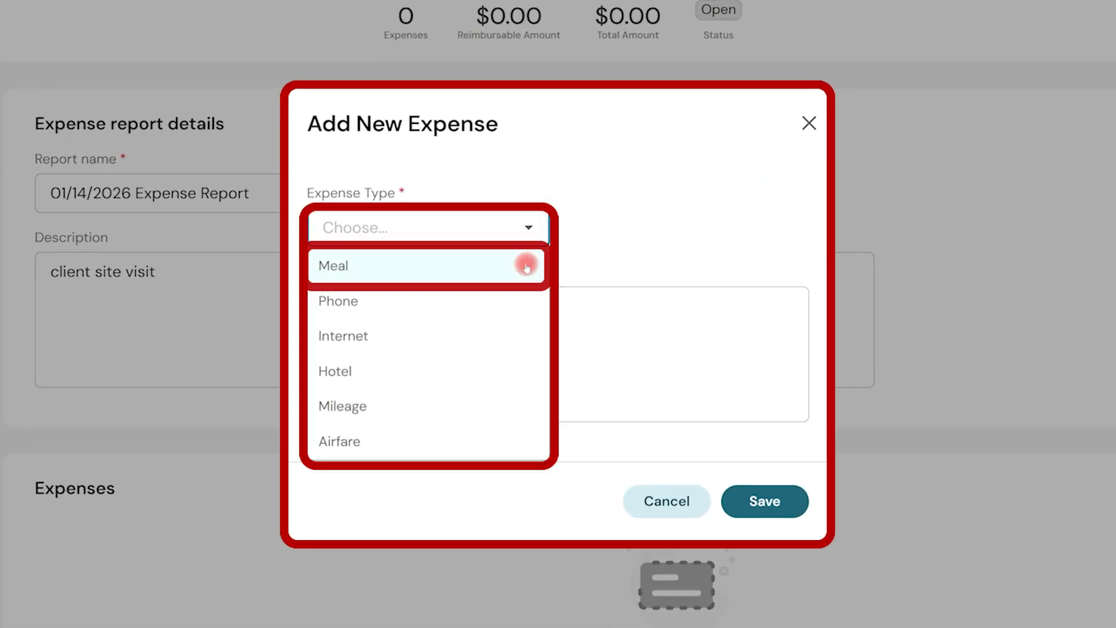
click(526, 267)
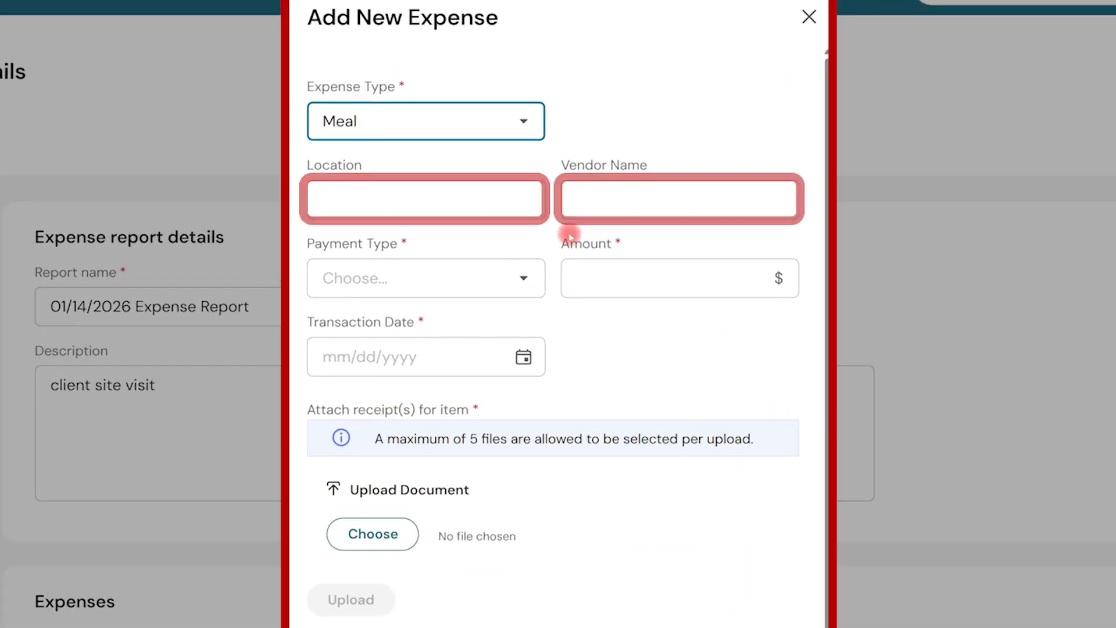
click(527, 281)
click(521, 317)
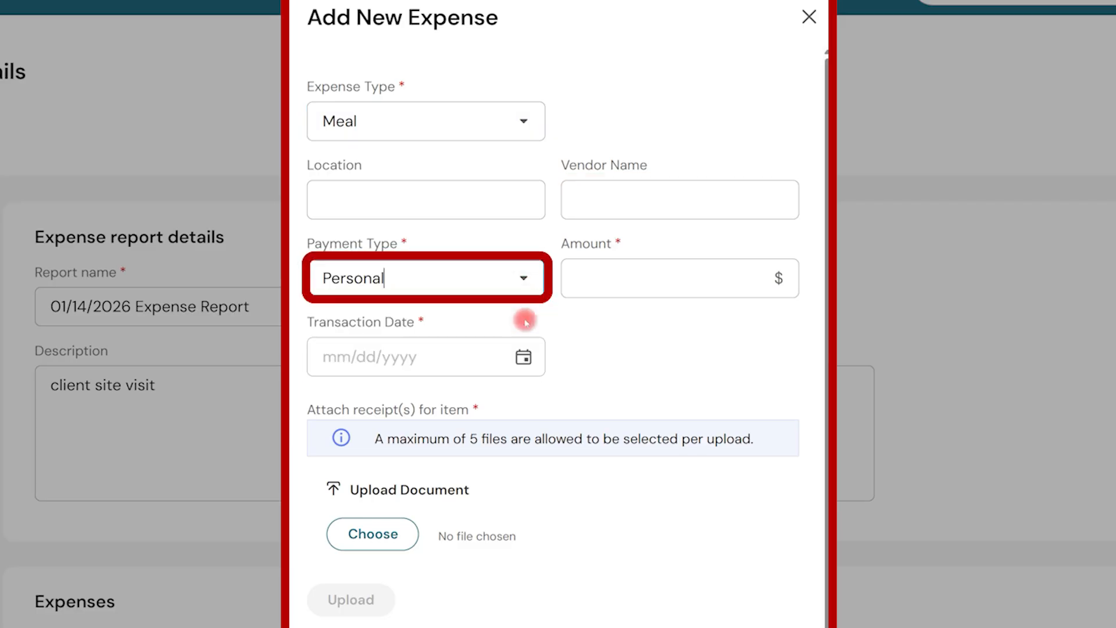
click(644, 273)
text(150)
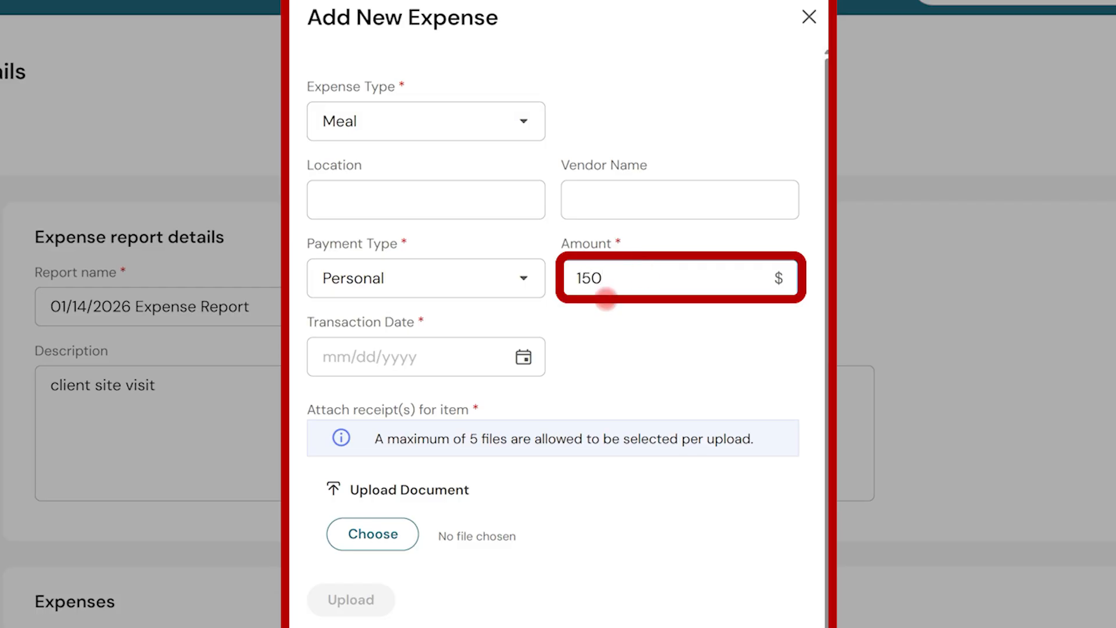
click(523, 358)
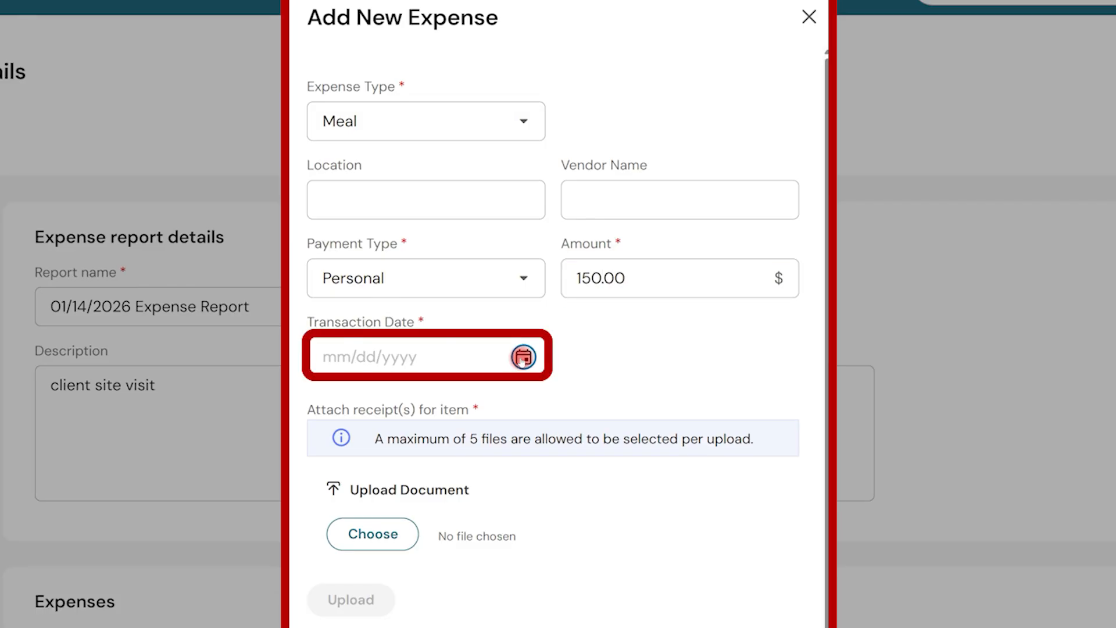
click(419, 463)
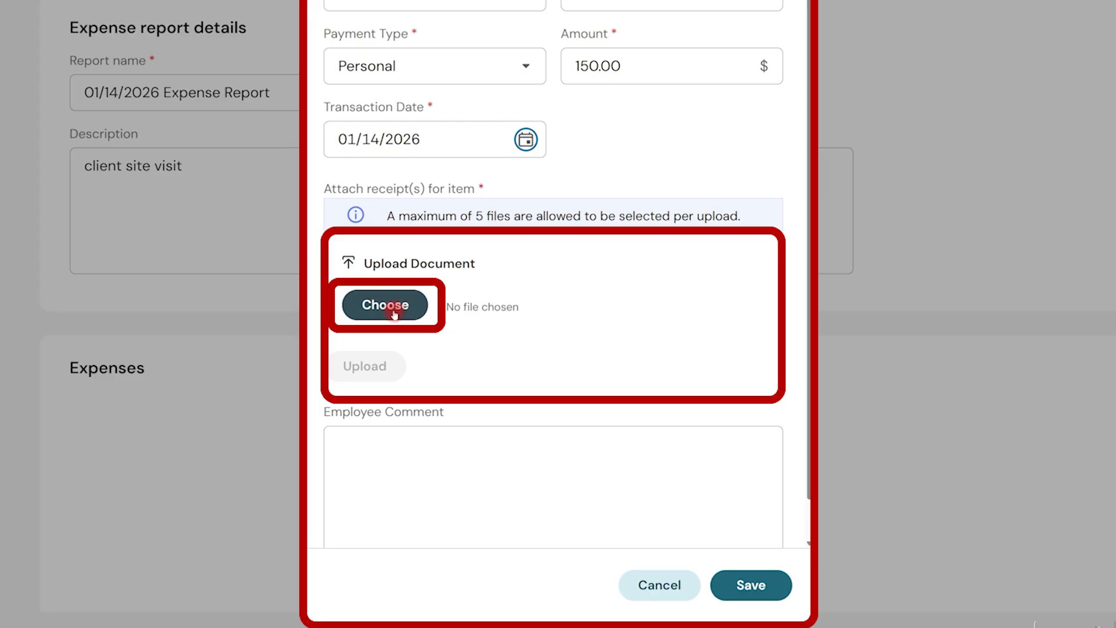
- Upload the file Expense Reporting Receipt.png as the meal expense's receipt and save the expense
click(394, 315)
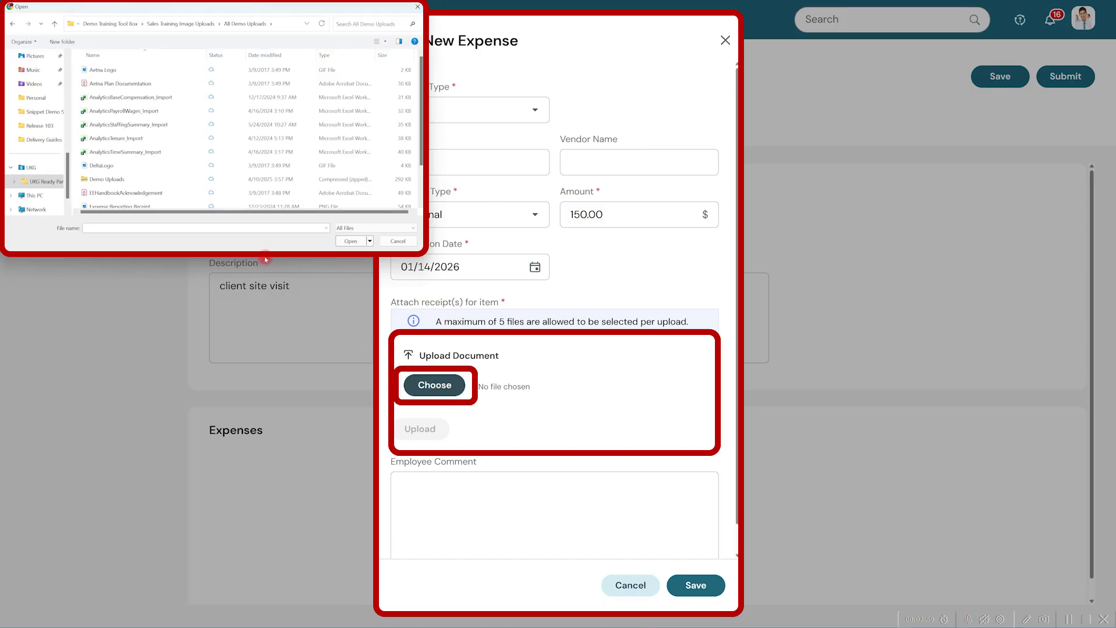
scroll(191, 203, down, 3)
click(178, 162)
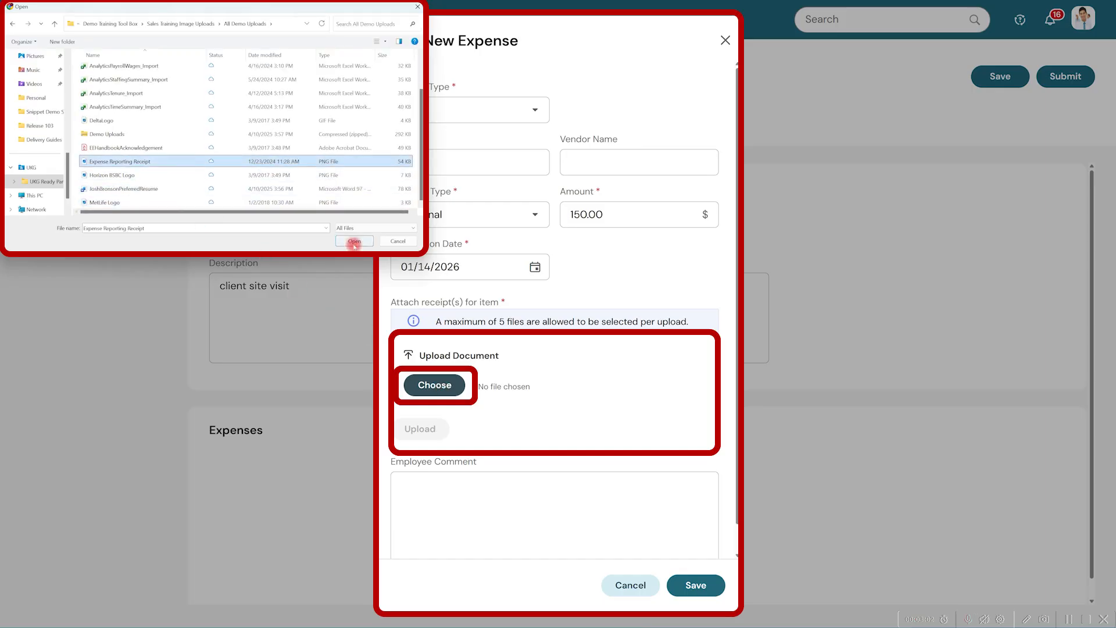
click(355, 241)
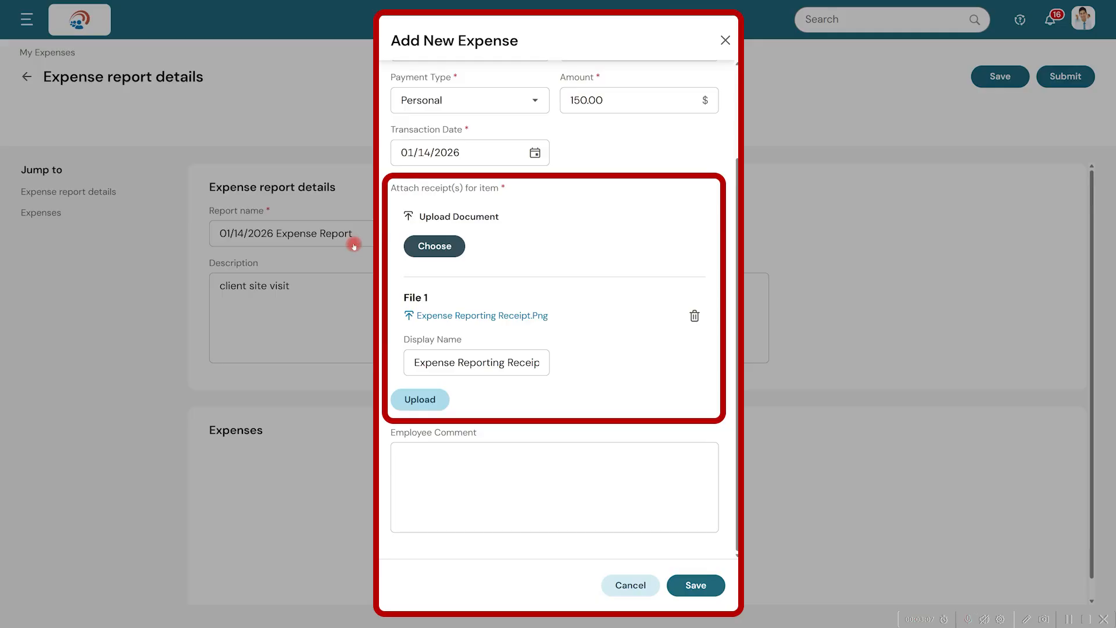
click(424, 399)
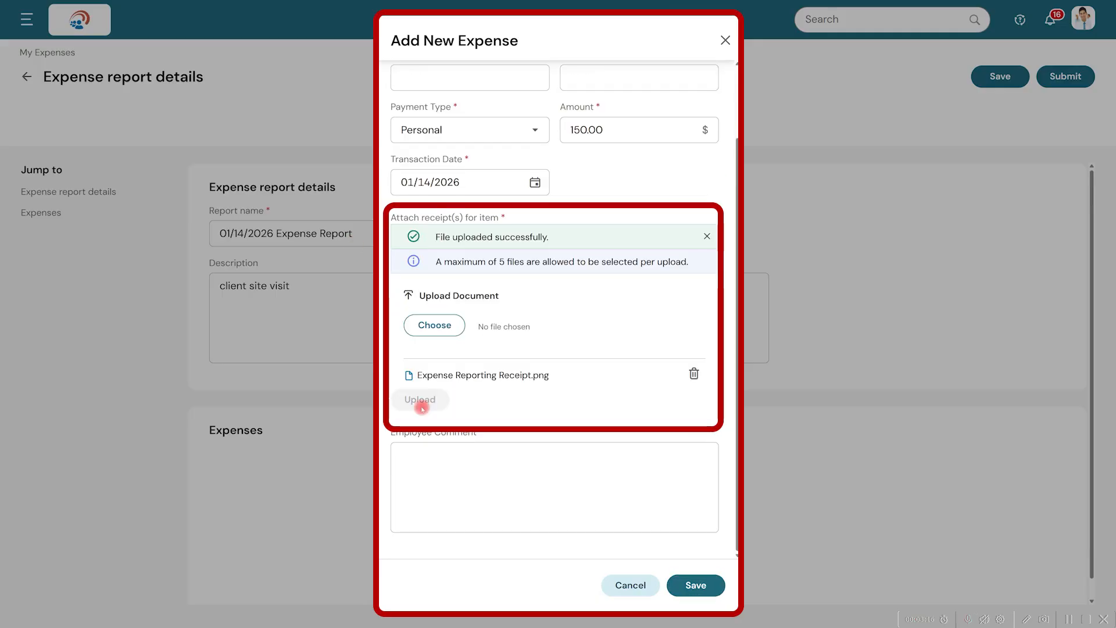
click(697, 585)
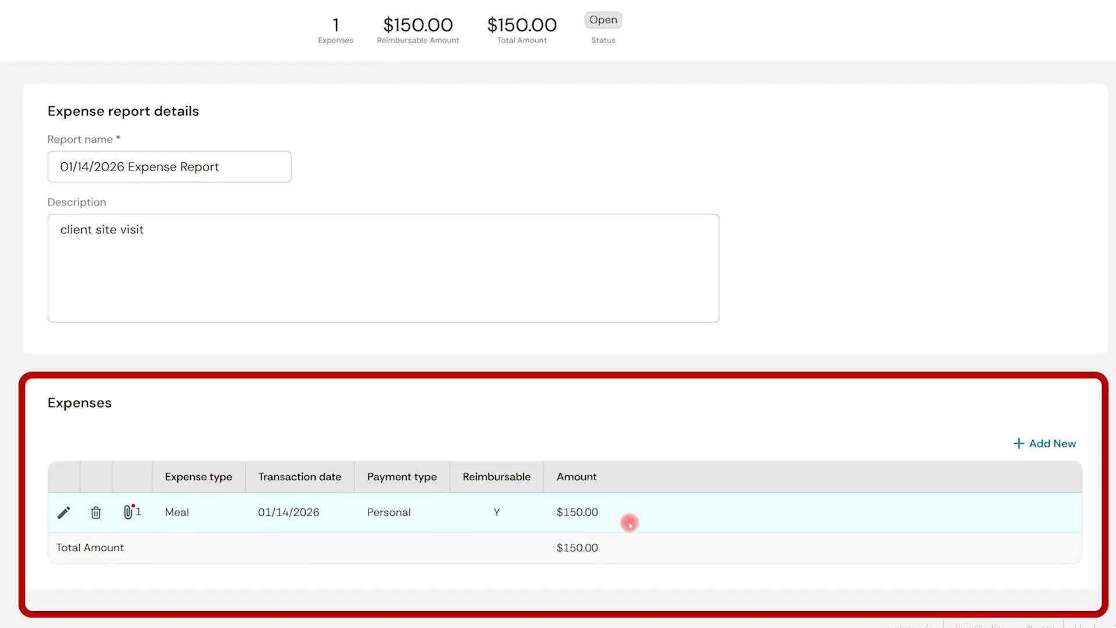
- Add a Mileage expense of 100 miles dated 01/14/2026, mark its receipt as lost, and save it
click(1043, 444)
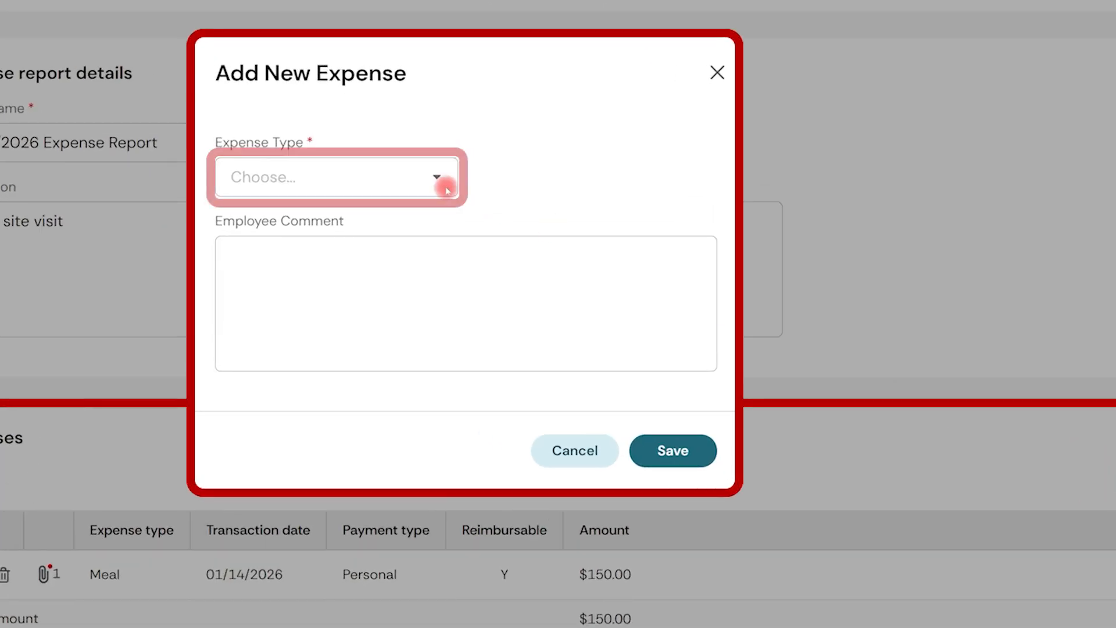
click(445, 187)
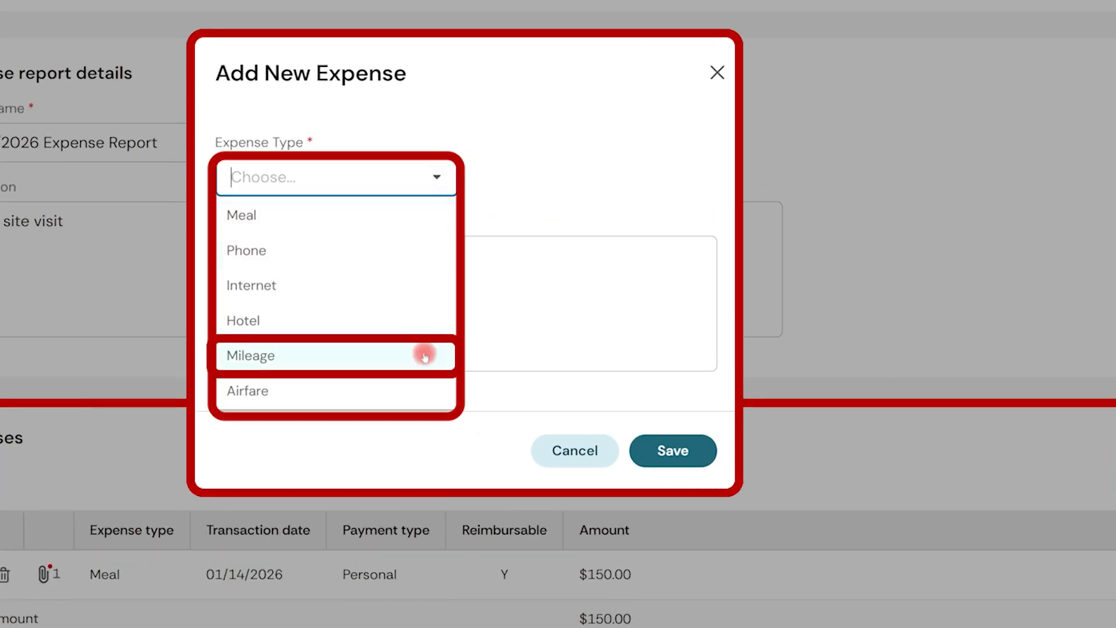
click(425, 357)
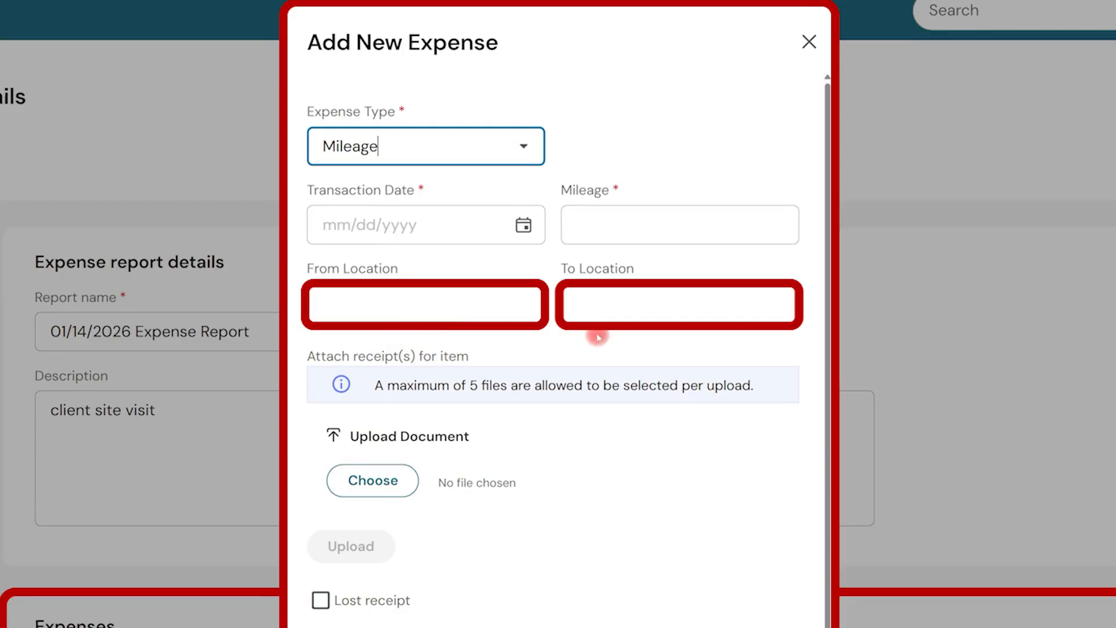
click(603, 227)
text(100)
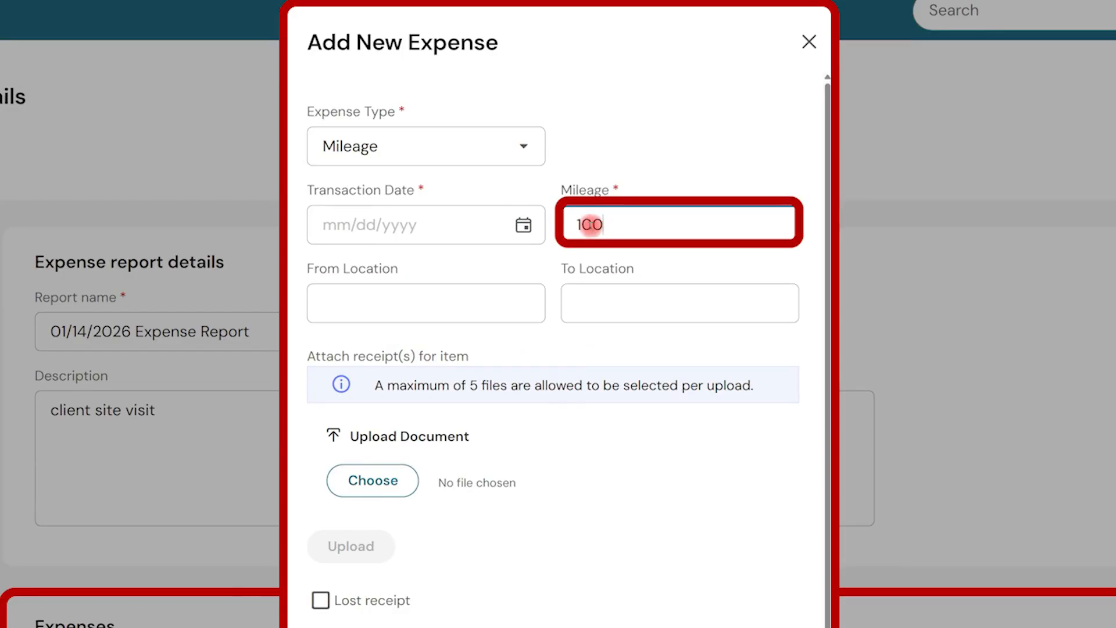
click(523, 224)
click(391, 433)
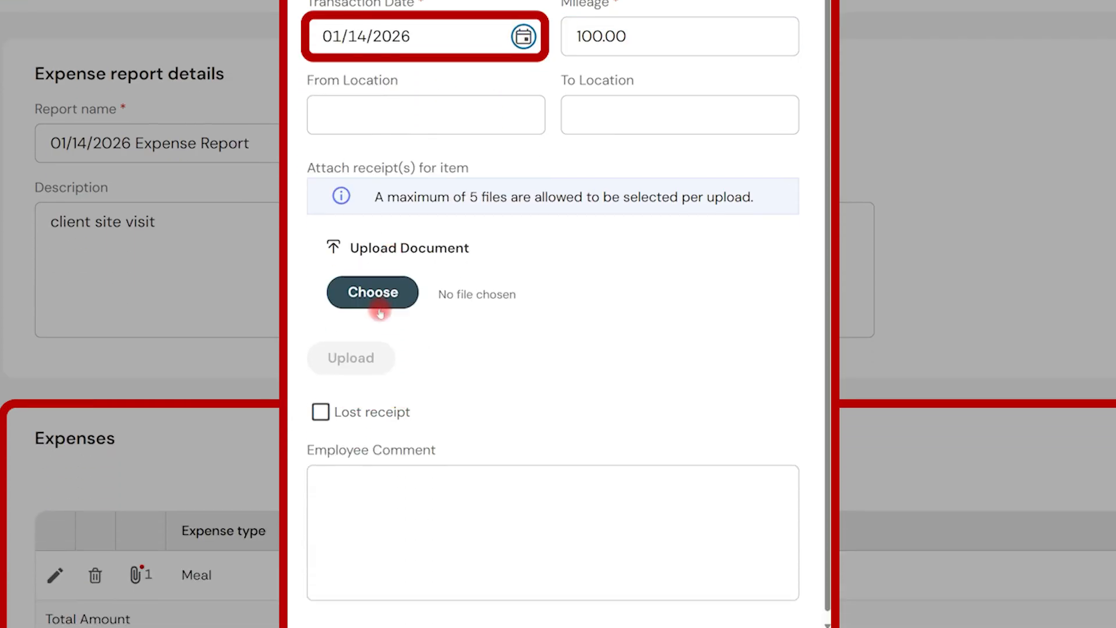
click(321, 412)
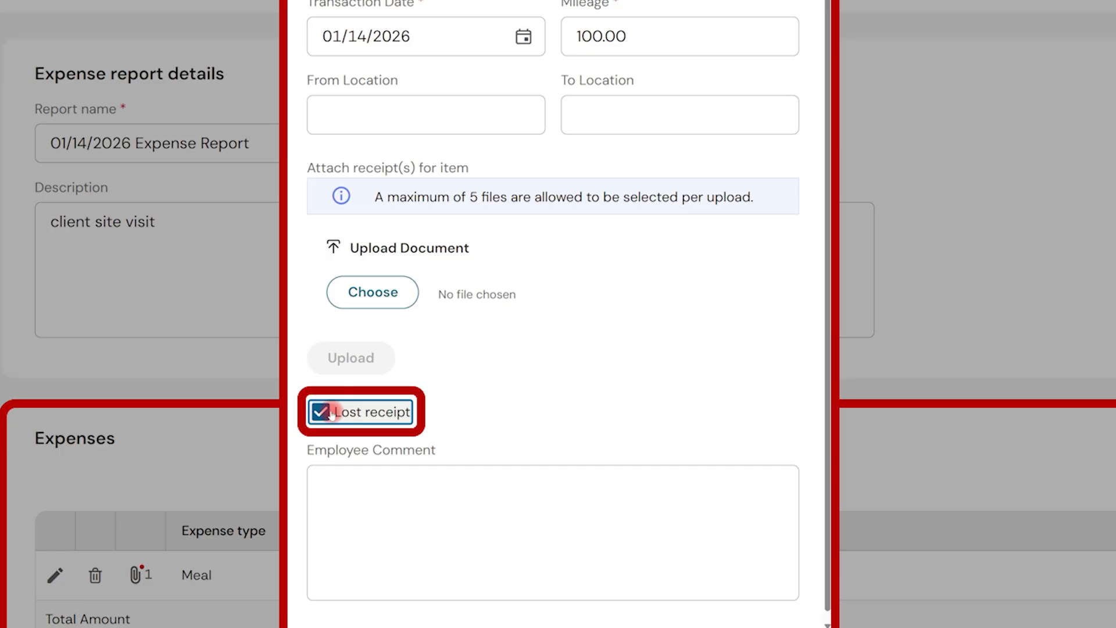
click(741, 627)
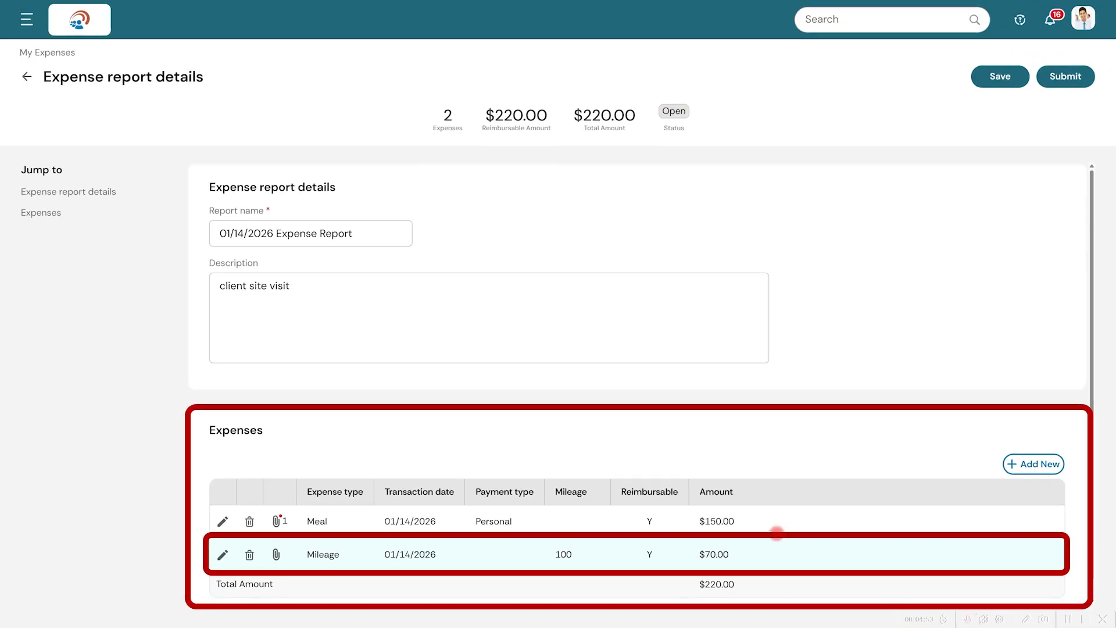
- Submit the 01/14/2026 Expense Report for approval and confirm the submission
click(1051, 80)
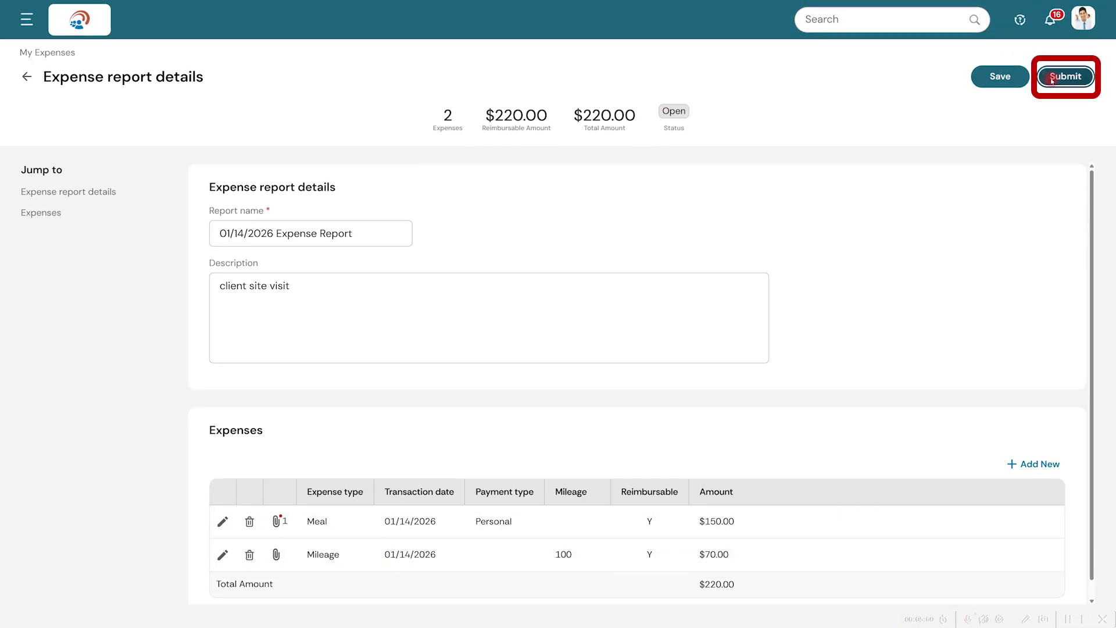
click(679, 378)
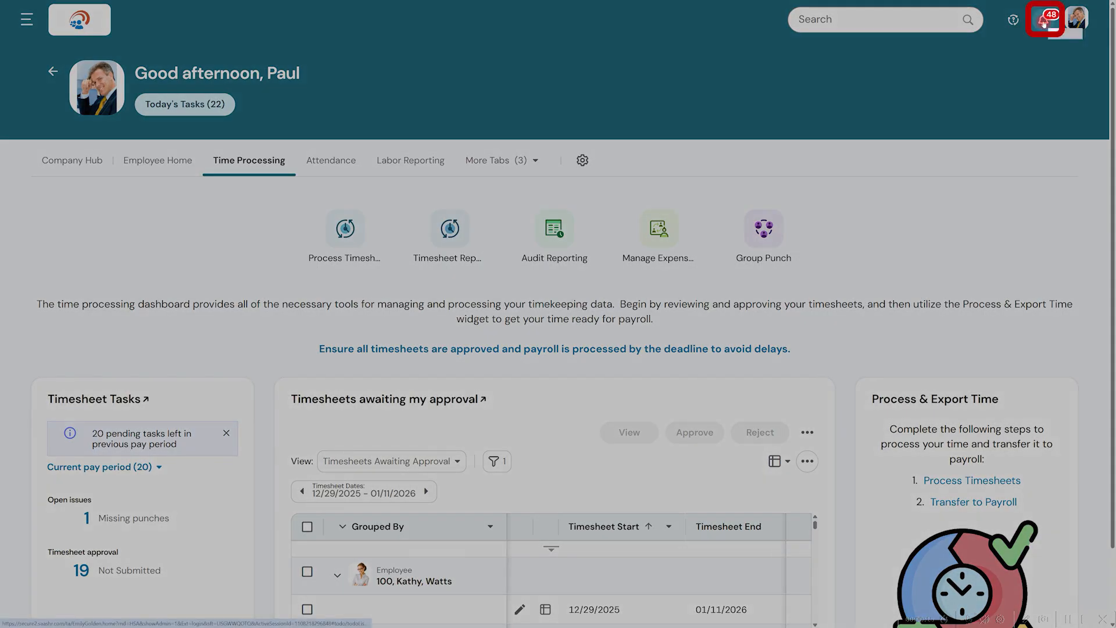
- From the manager's notifications, open the submitted 01/14/2026 Expense Report for approval and check the meal expense's attachments
click(1044, 24)
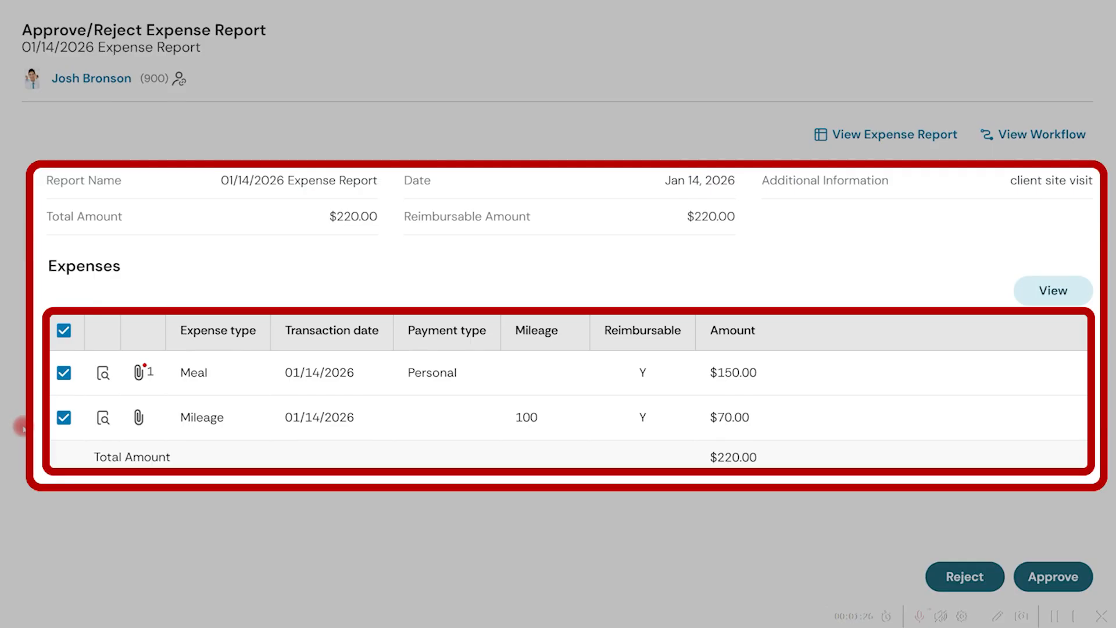
click(139, 372)
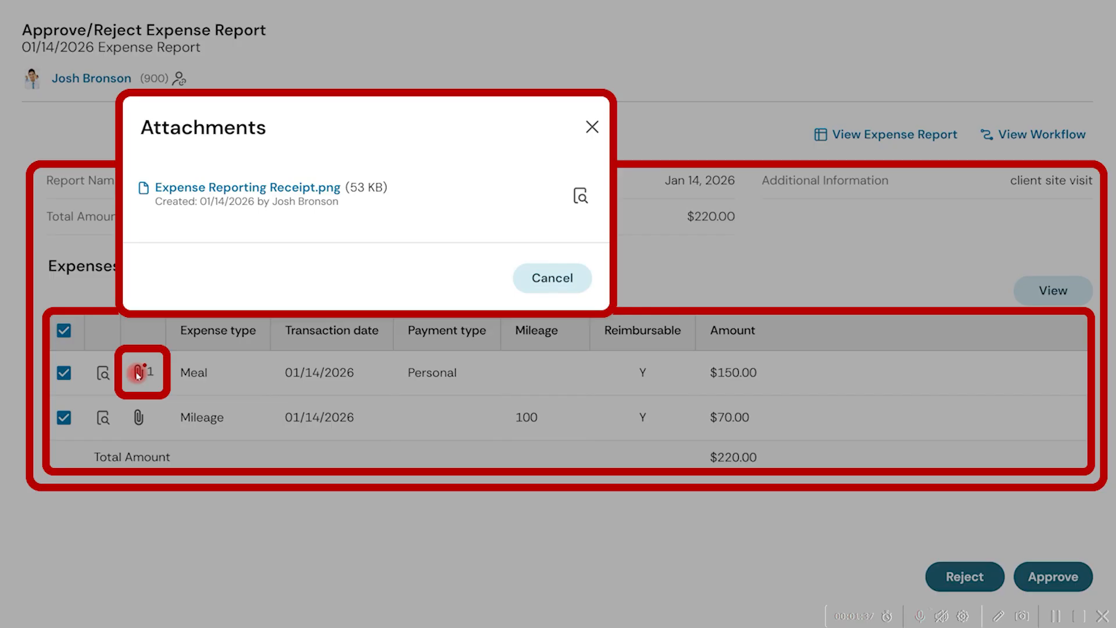
click(530, 278)
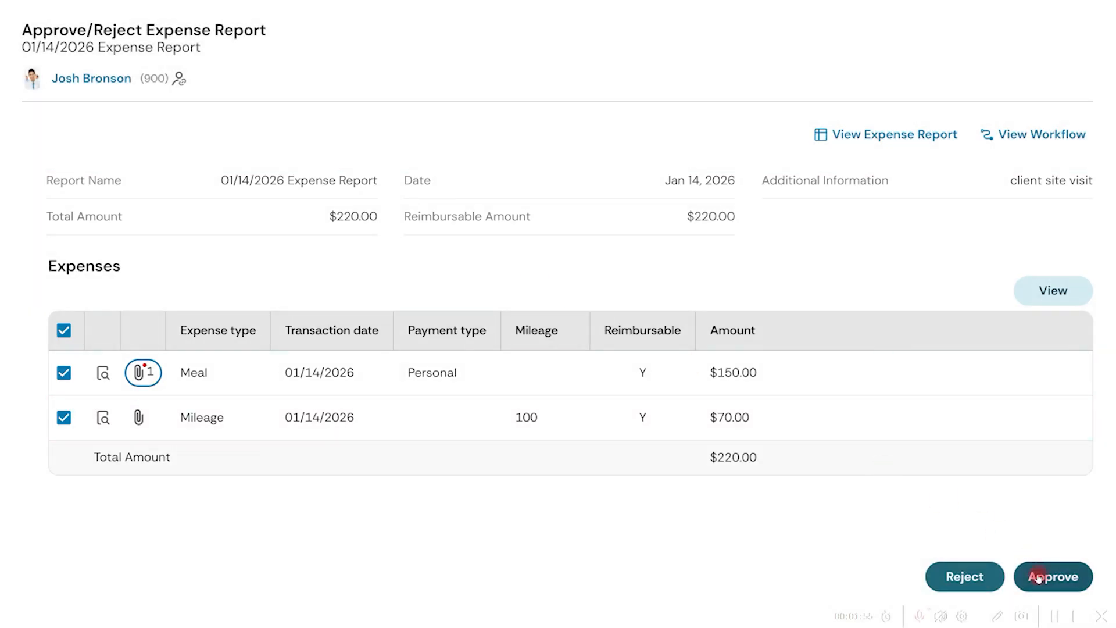
- Approve the 01/14/2026 Expense Report with both expenses selected and return to the manager's home dashboard
click(1039, 577)
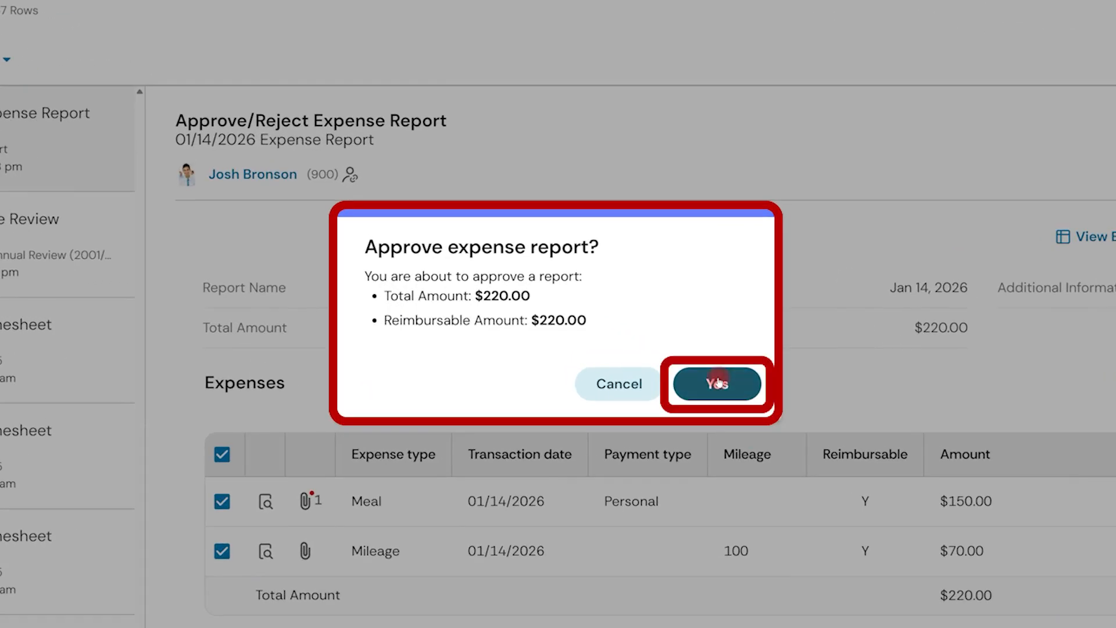
click(719, 383)
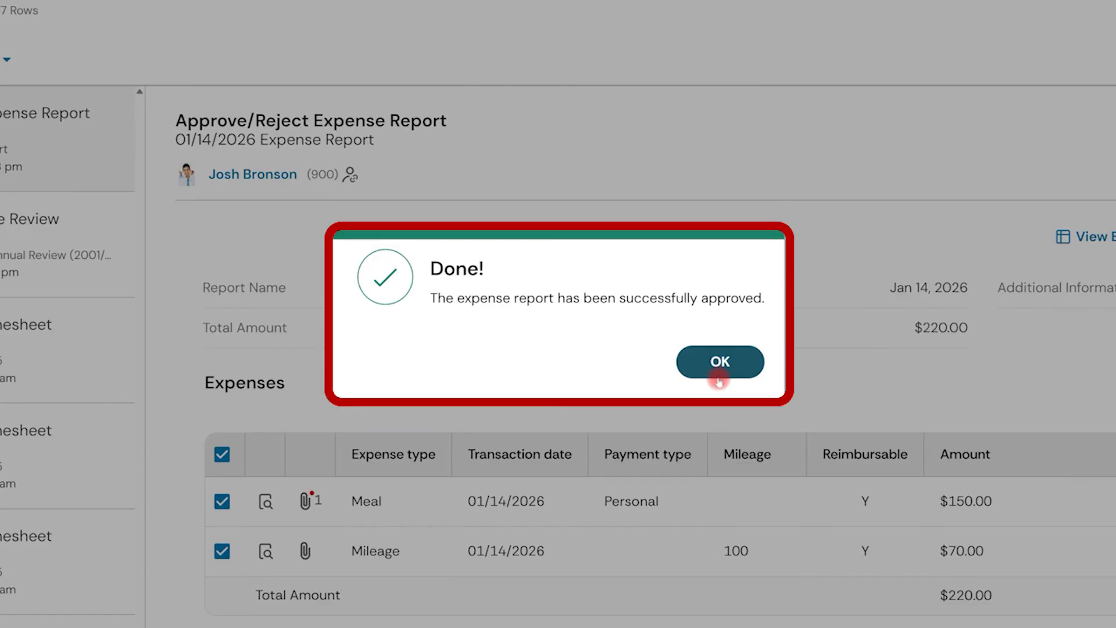
click(719, 381)
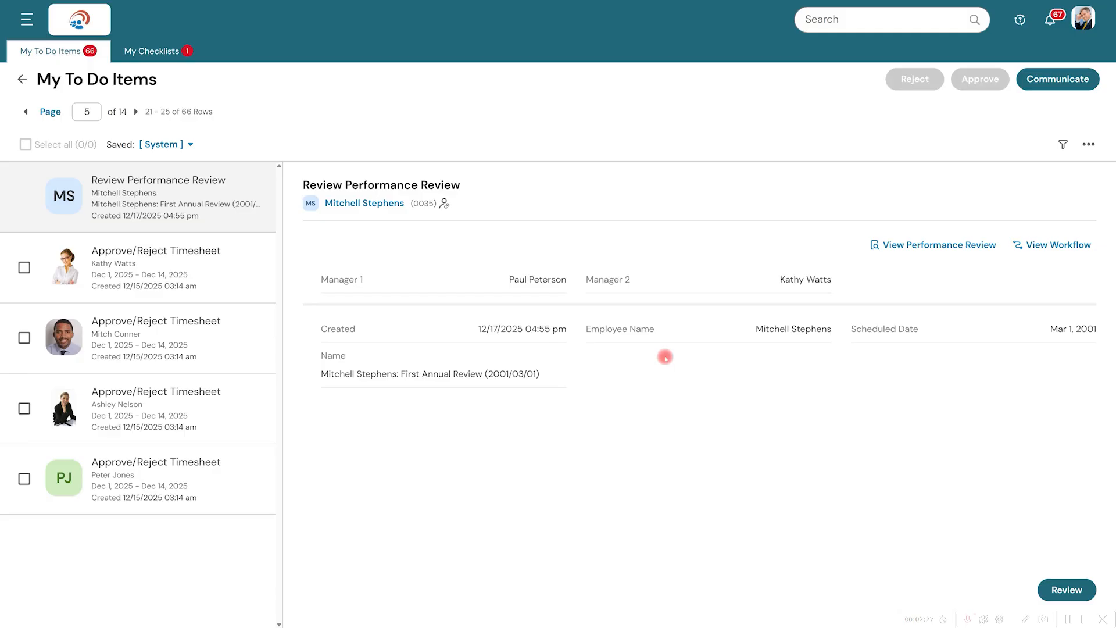
click(91, 17)
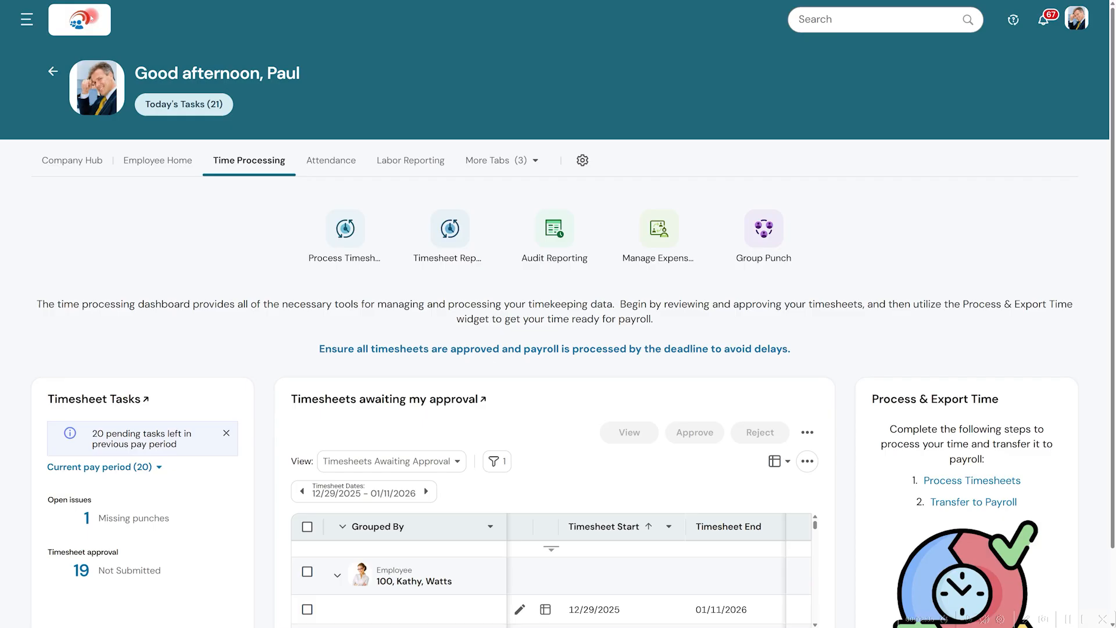